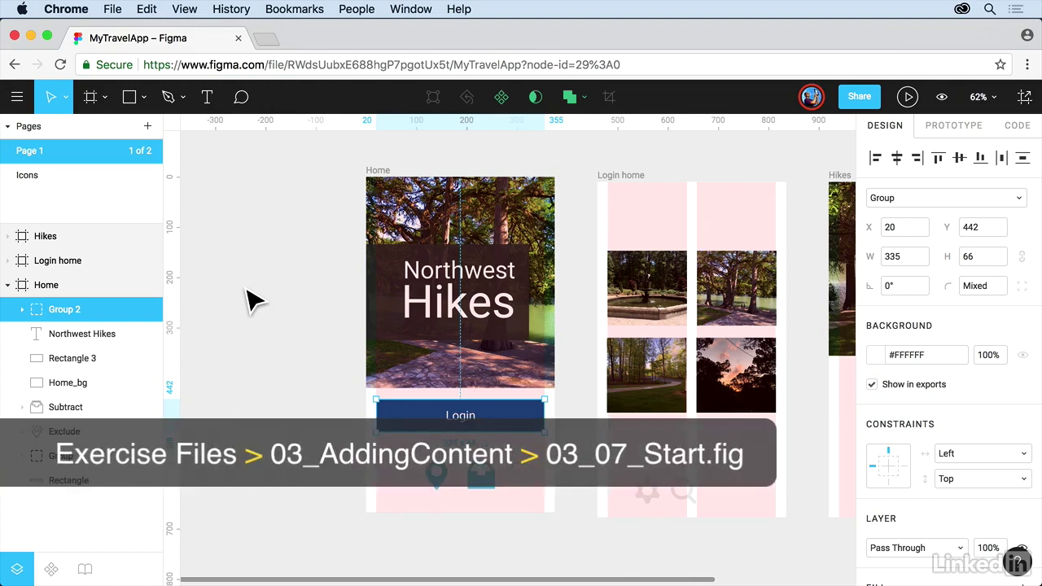
# Narrow the layers panel, then open and dismiss the main menu, clearing the selection.
pyautogui.moveTo(144, 260)
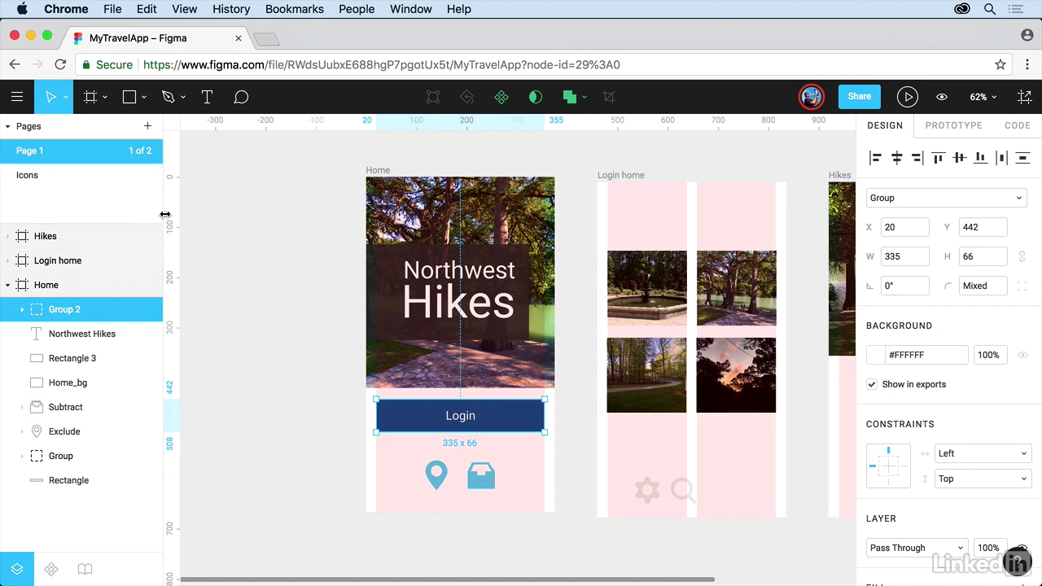
pyautogui.moveTo(165, 213)
pyautogui.mouseDown()
pyautogui.moveTo(291, 215)
pyautogui.moveTo(146, 211)
pyautogui.mouseUp()
pyautogui.click(17, 96)
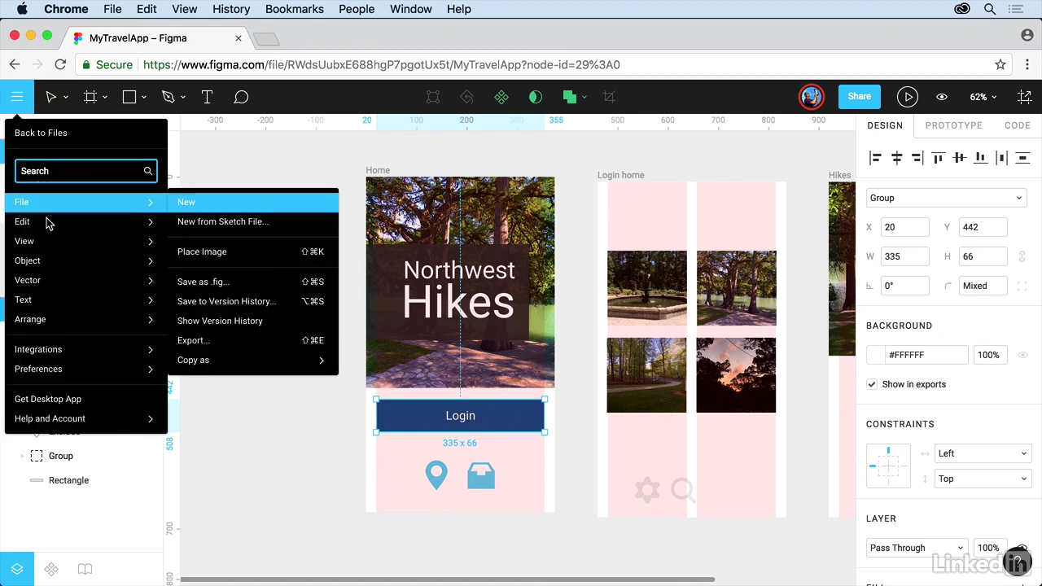
pyautogui.moveTo(52, 244)
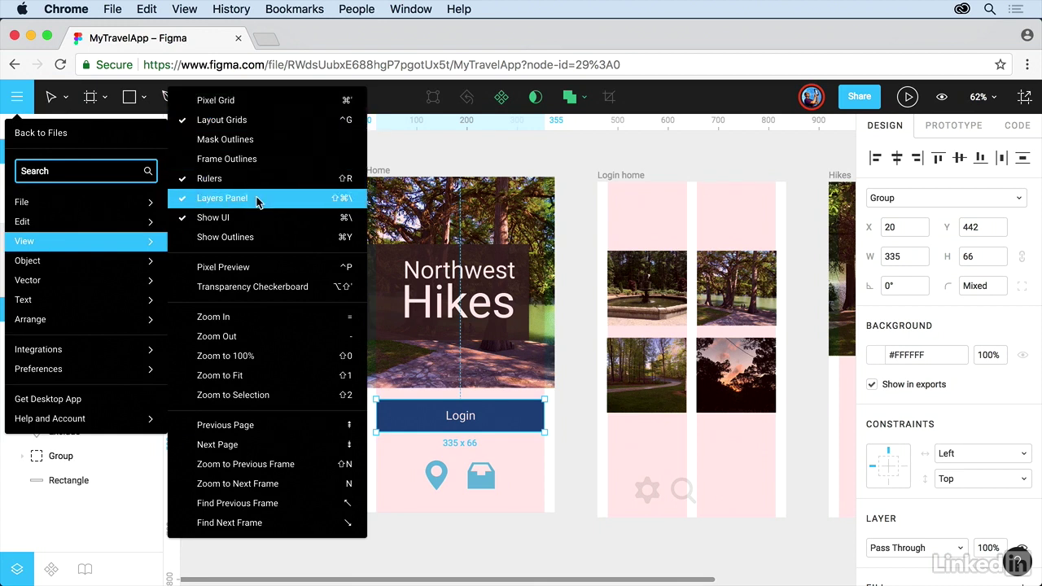
pyautogui.click(398, 156)
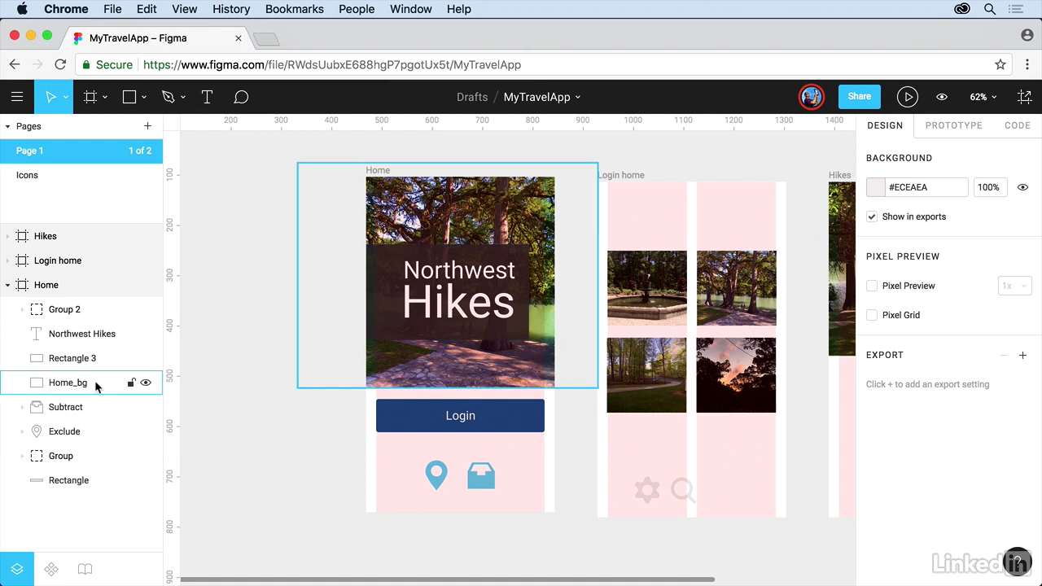
# Move Home_bg beneath every Home layer and shrink the status bar Rectangle to 375 × 28.
pyautogui.moveTo(94, 380); pyautogui.dragTo(92, 488)
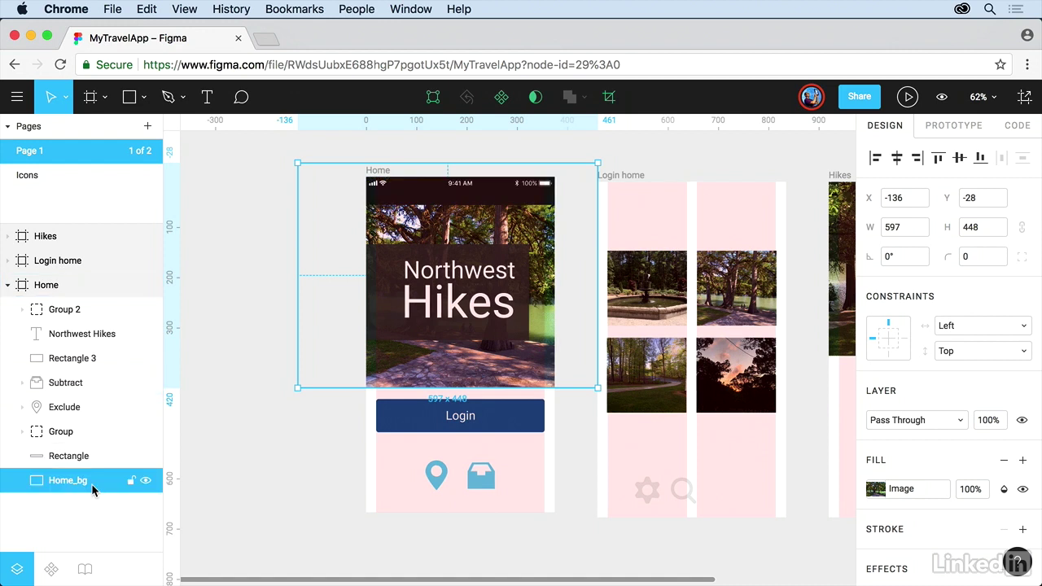
pyautogui.click(427, 216)
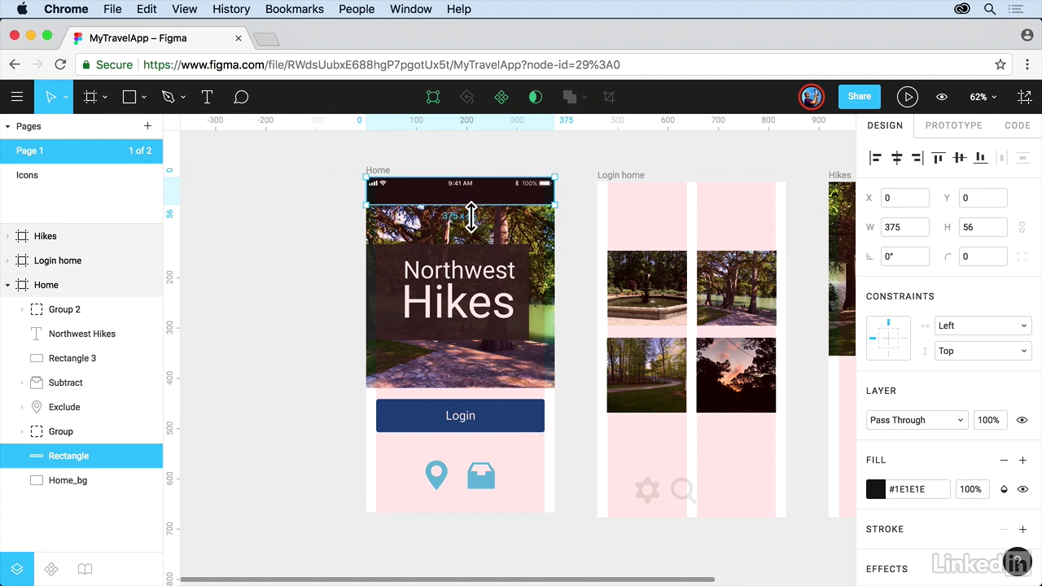
pyautogui.click(313, 218)
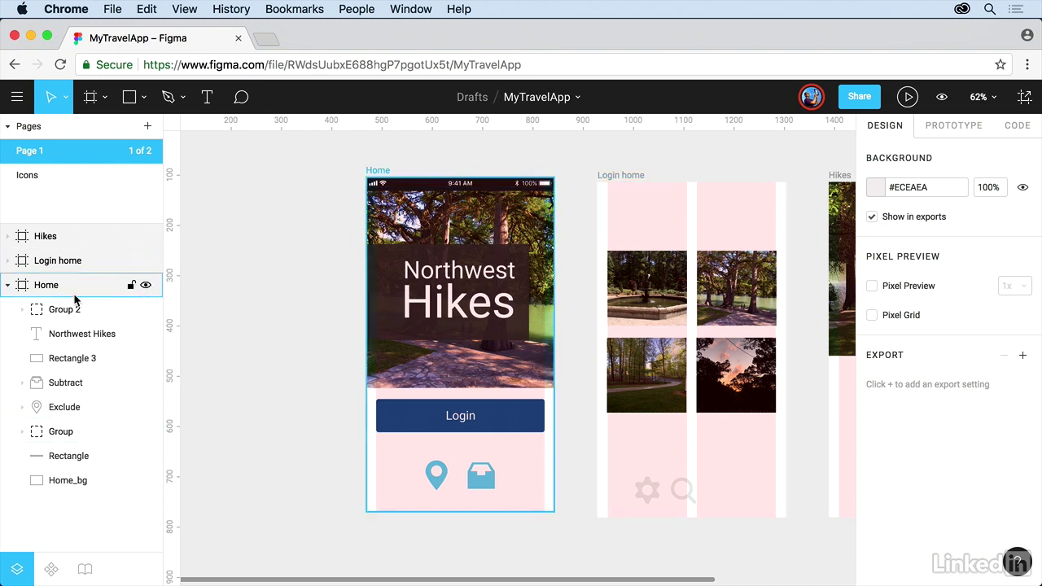
pyautogui.click(130, 286)
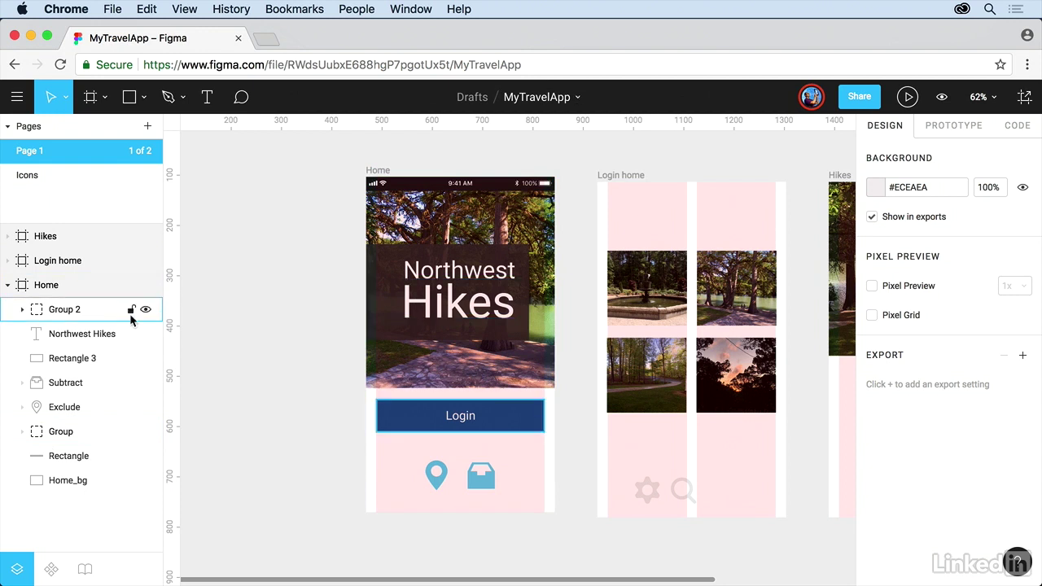
pyautogui.click(130, 311)
pyautogui.click(147, 310)
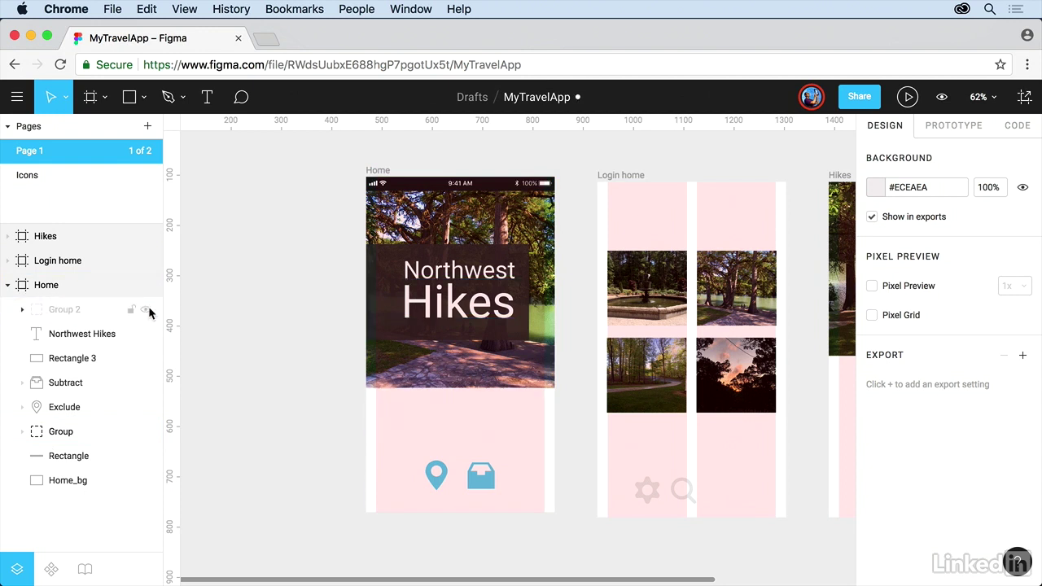
pyautogui.click(146, 310)
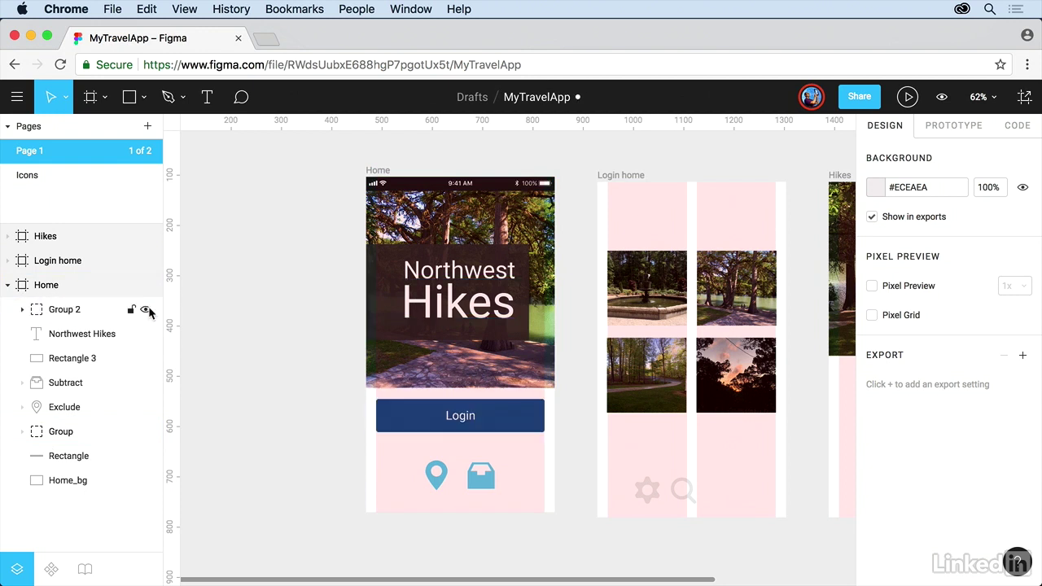
pyautogui.doubleClick(81, 308)
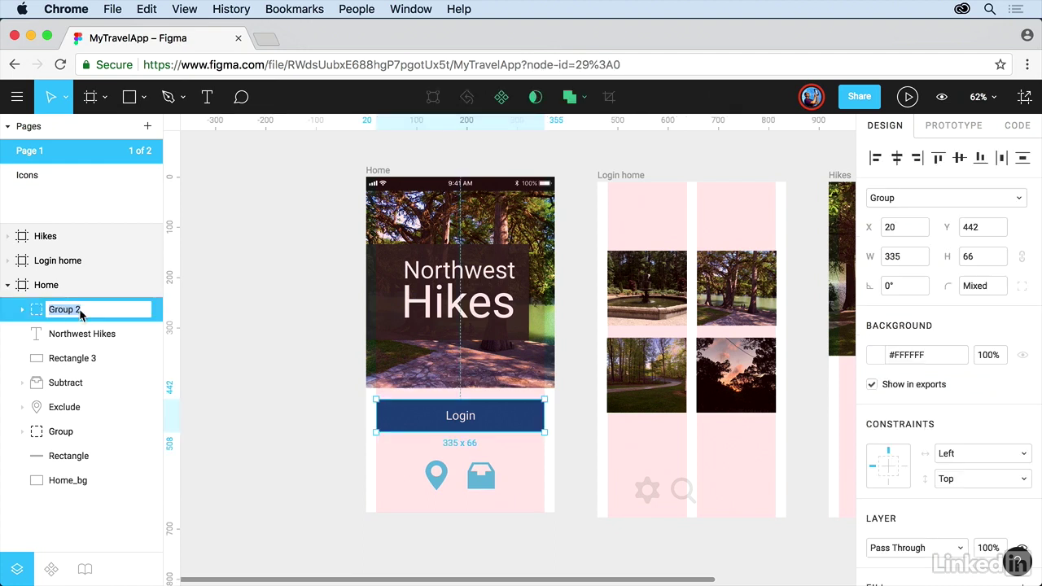
pyautogui.click(21, 310)
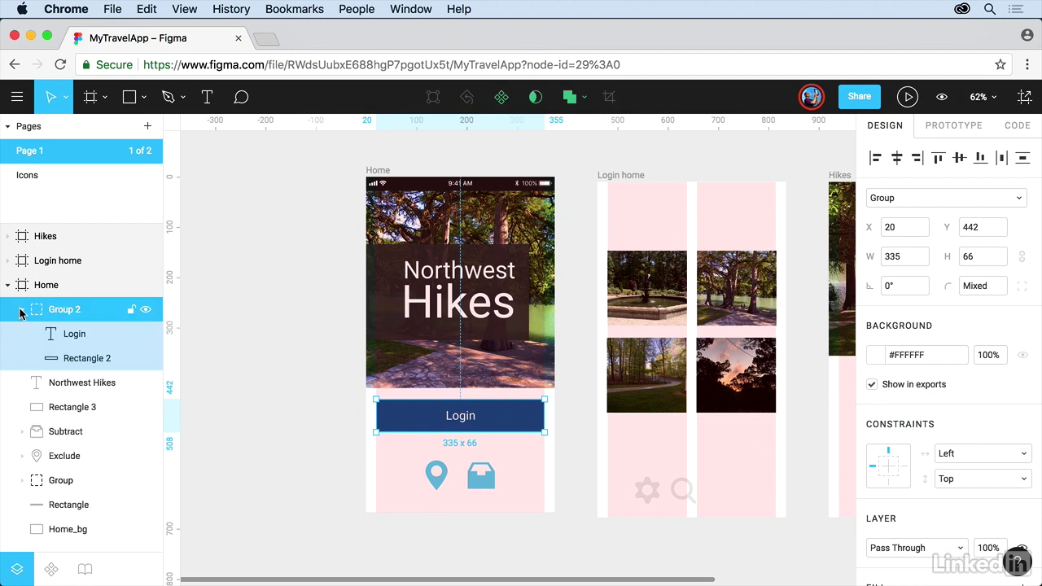
pyautogui.click(71, 333)
pyautogui.click(24, 309)
pyautogui.click(22, 312)
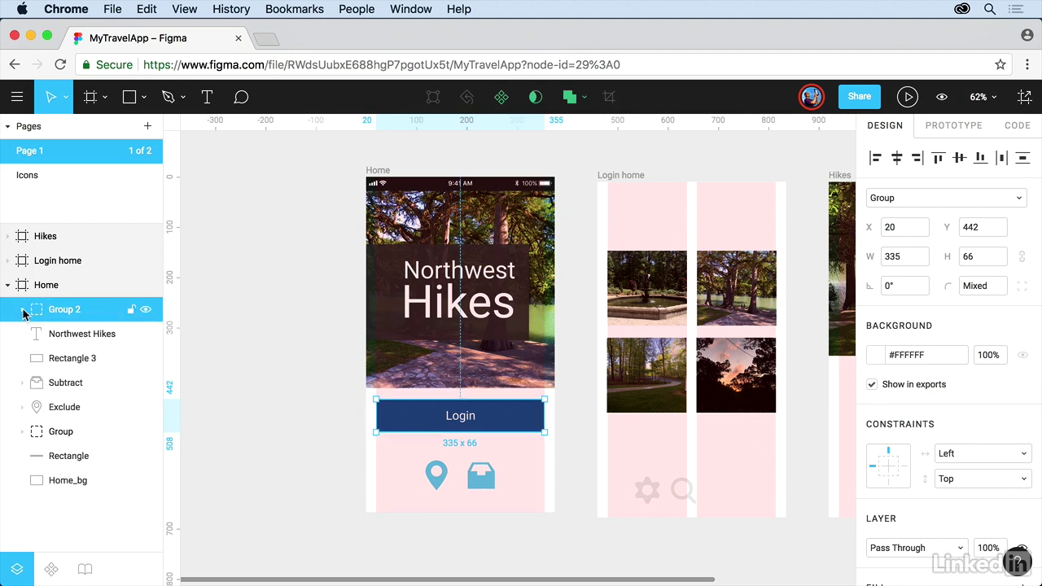
pyautogui.click(5, 264)
pyautogui.click(5, 265)
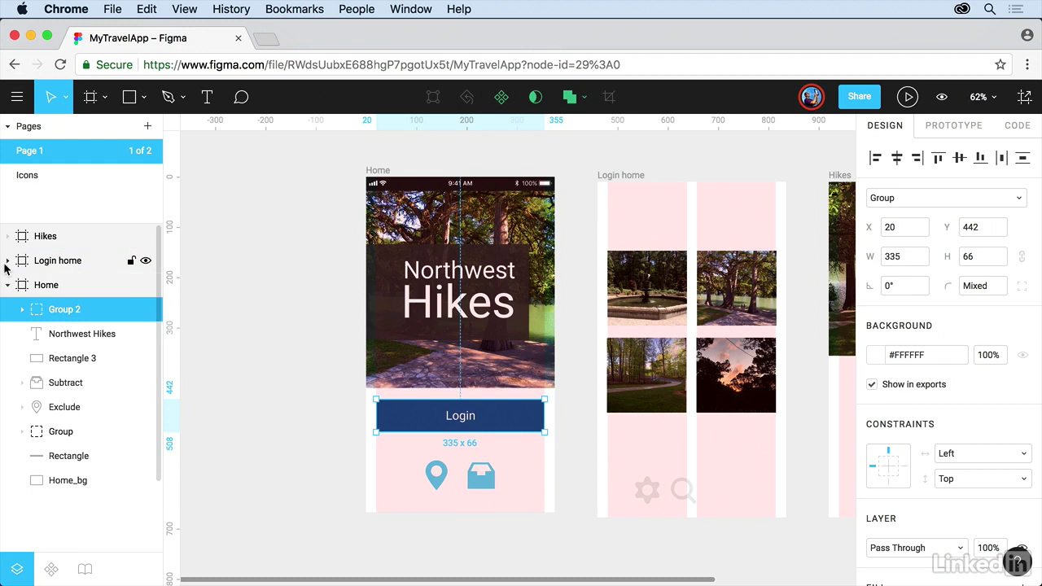
pyautogui.click(7, 285)
pyautogui.click(6, 286)
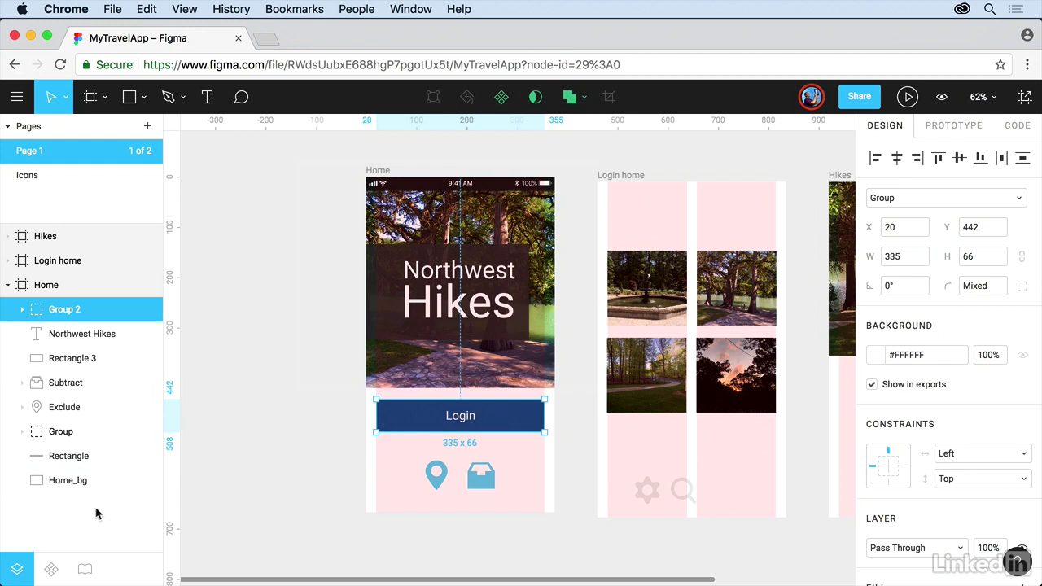
pyautogui.click(39, 388)
pyautogui.hotkey('shift', '2')
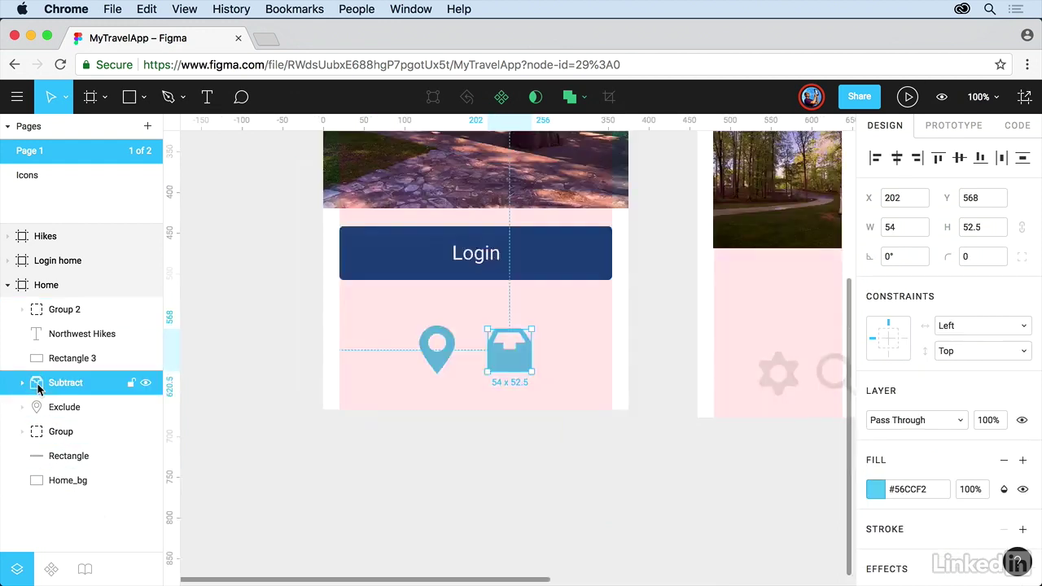
pyautogui.click(37, 360)
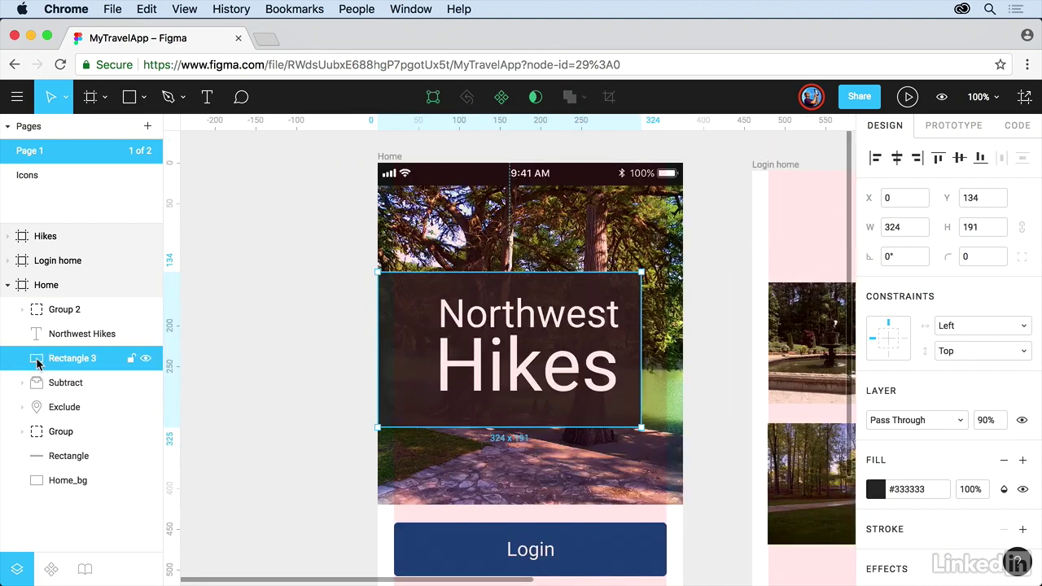
pyautogui.click(36, 334)
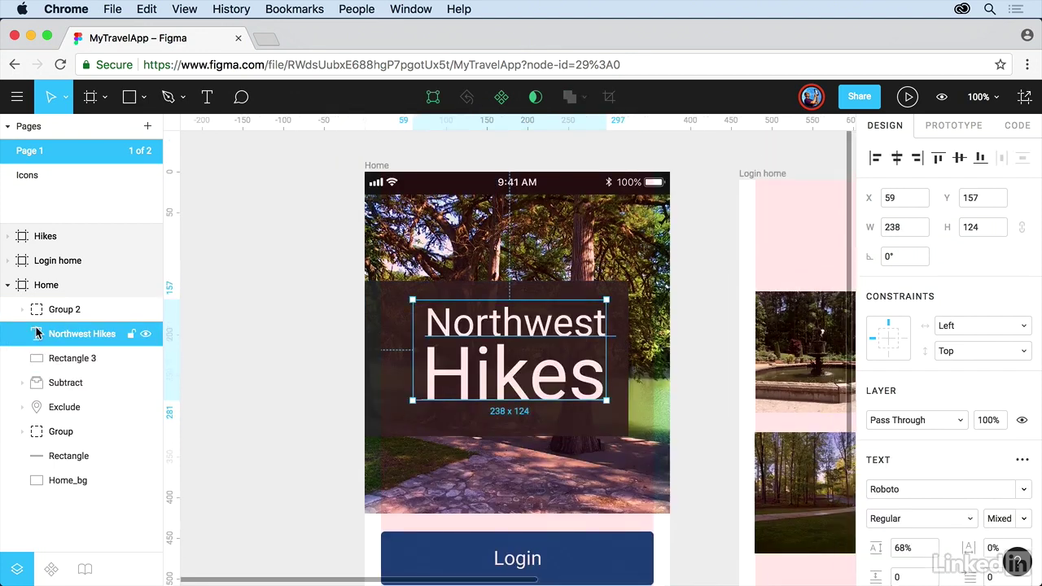
pyautogui.click(37, 313)
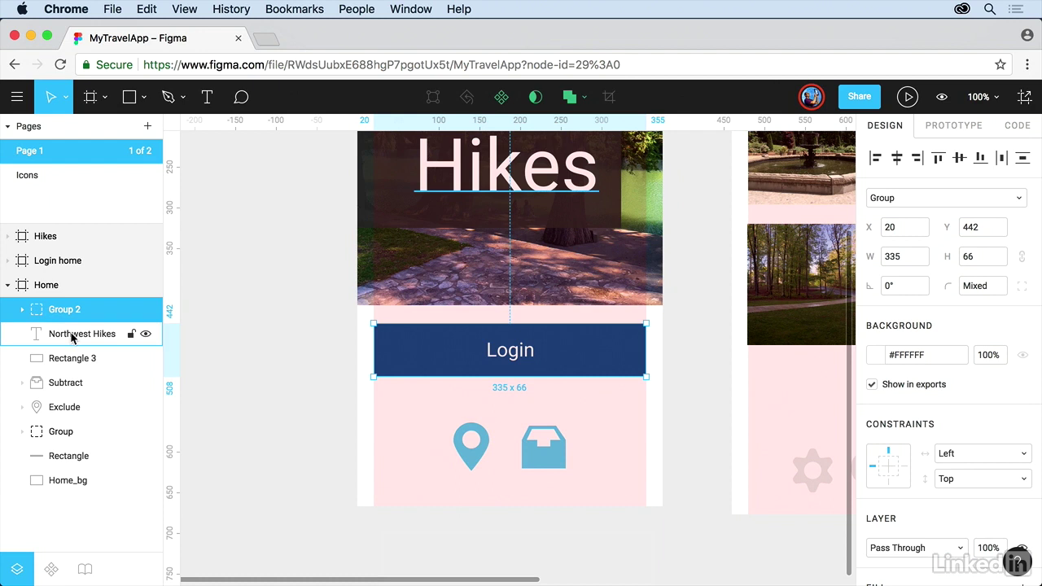
# Remove the duplicated Northwest Hikes title layer, keeping one title in Home.
pyautogui.moveTo(74, 339); pyautogui.dragTo(75, 353)
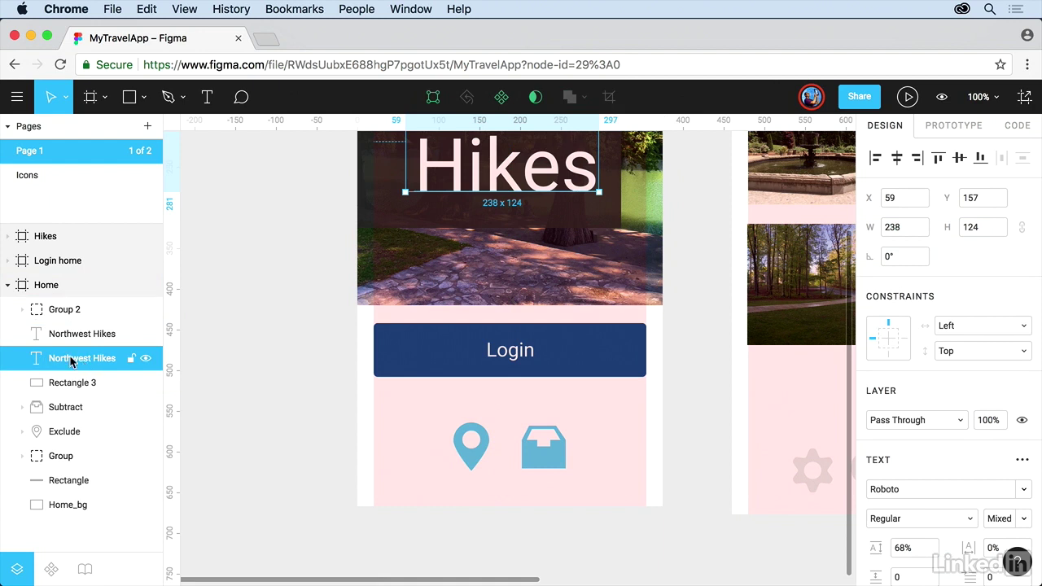
pyautogui.rightClick(71, 361)
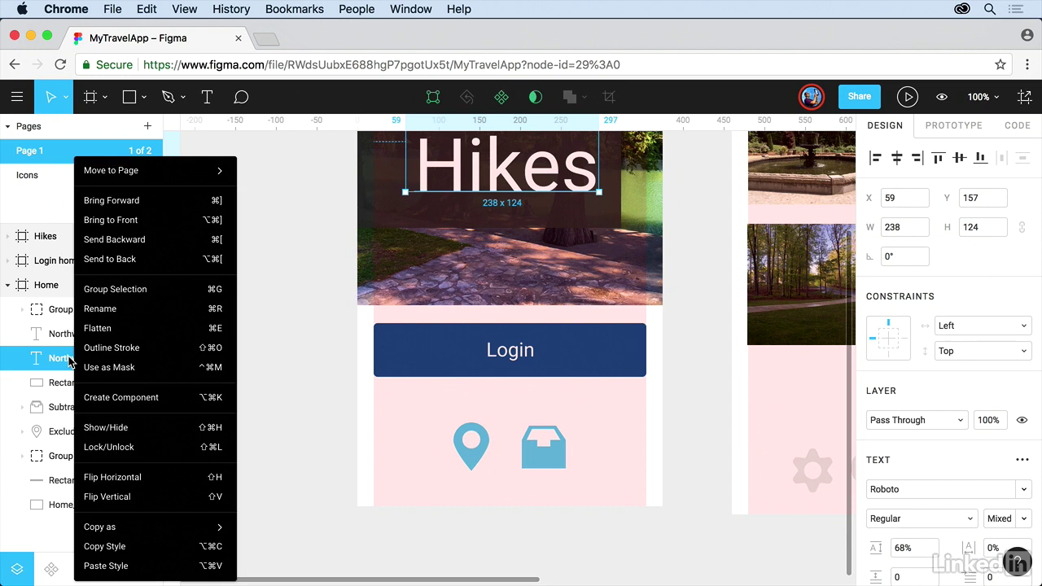
pyautogui.press('Escape')
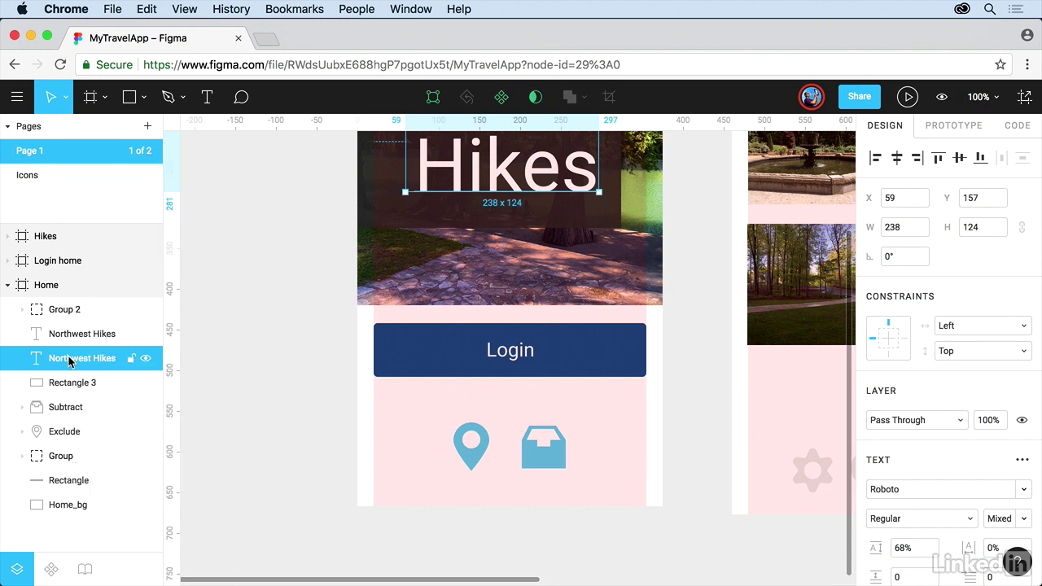
pyautogui.press('Delete')
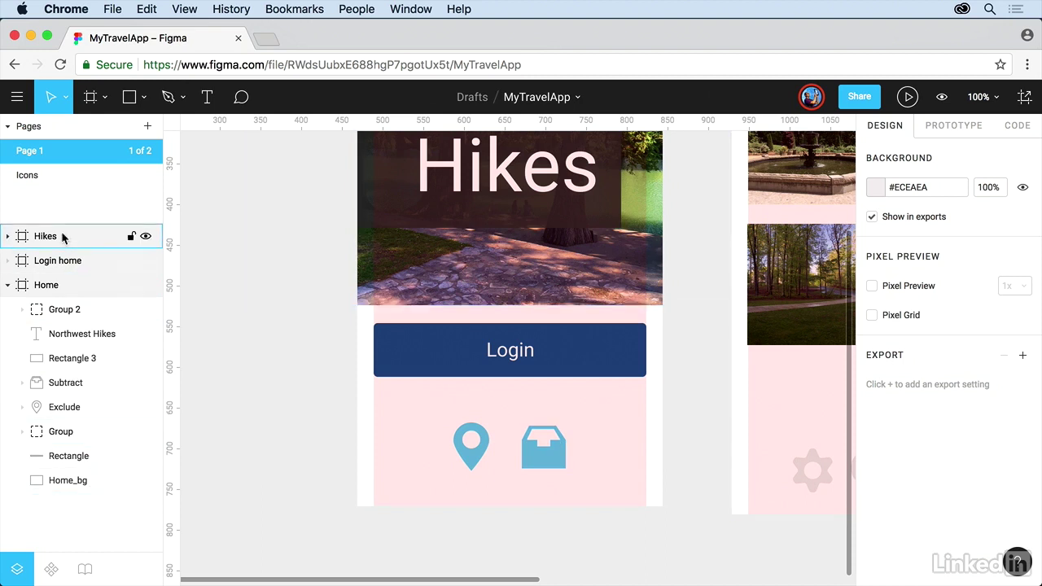
pyautogui.click(6, 126)
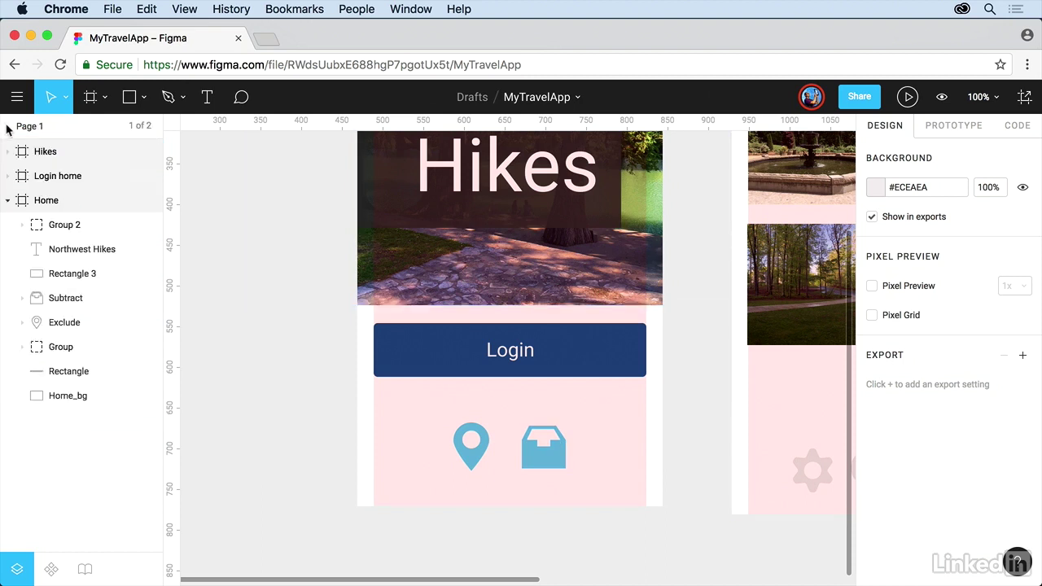
pyautogui.click(7, 127)
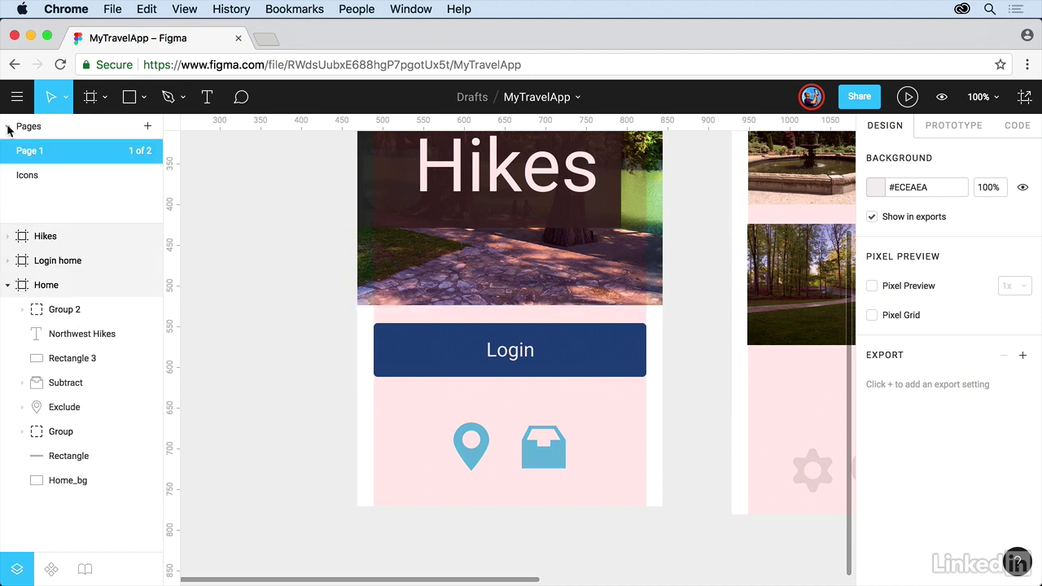
pyautogui.click(62, 172)
pyautogui.click(56, 150)
pyautogui.click(51, 179)
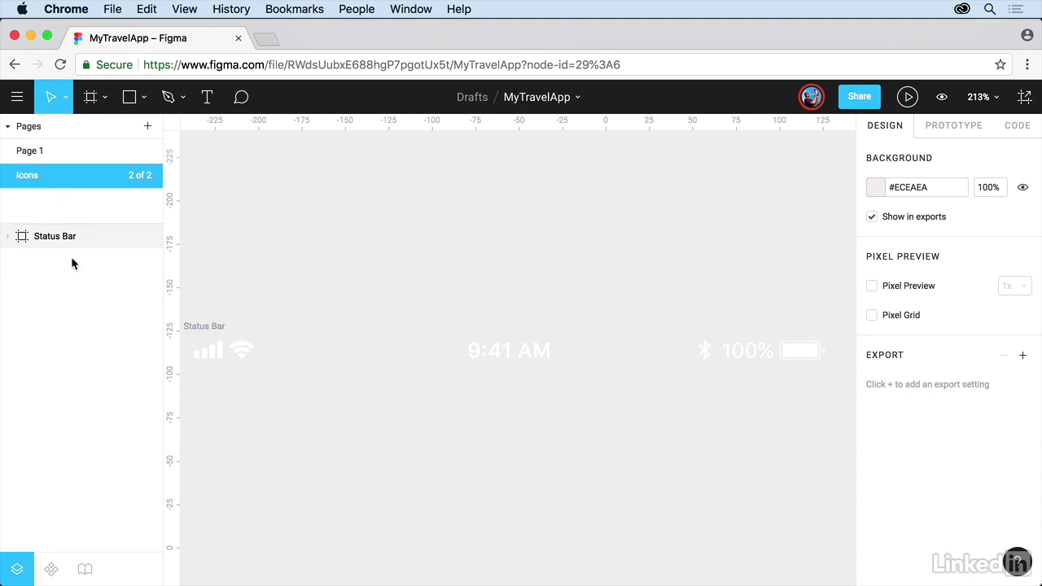
pyautogui.click(44, 148)
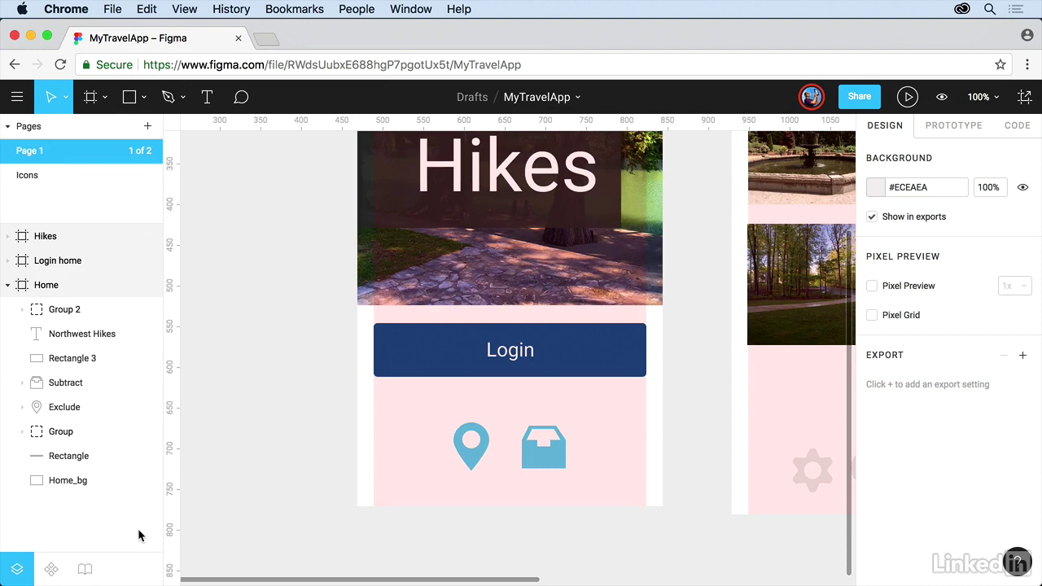
# Zoom to fit with Shift+1 so Home, Login home and Hikes all show on Page 1.
pyautogui.hotkey('shift', '1')
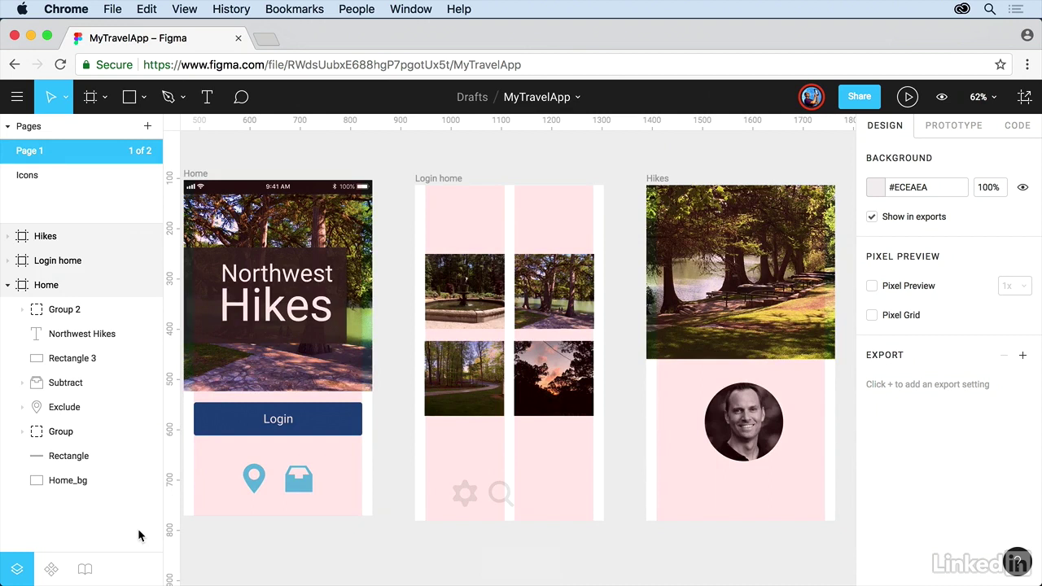